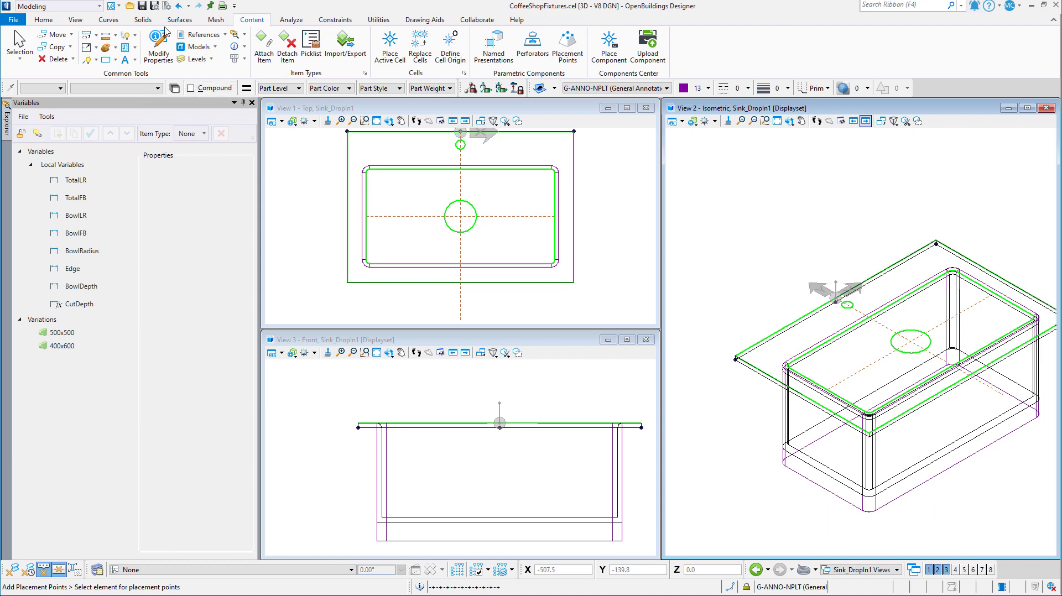
- Open the workflow list from the combo box at the top left of the ribbon
click(99, 6)
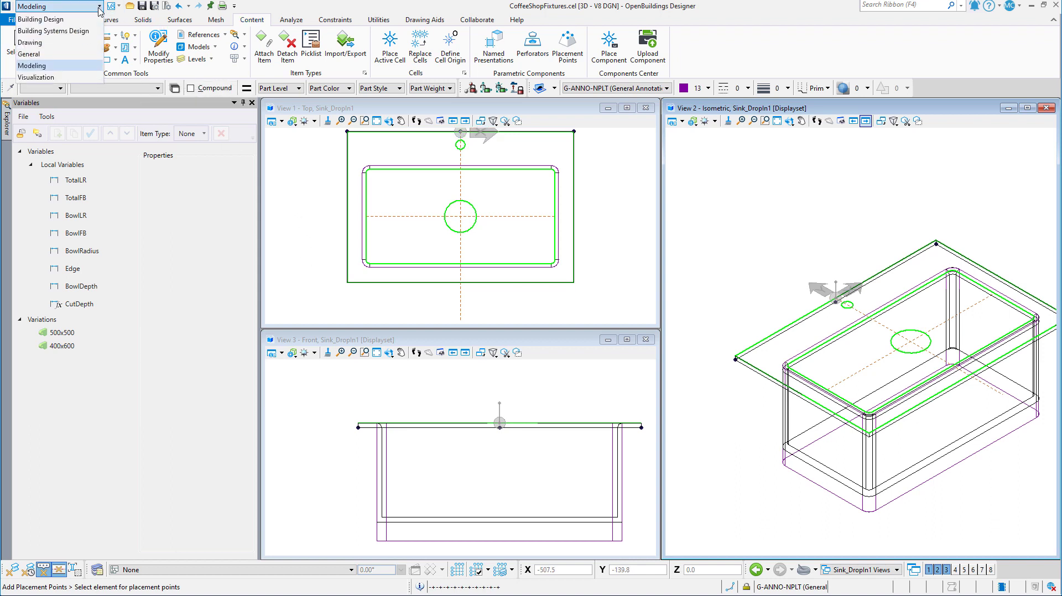
- Switch to the Building Design workflow and open the Catalog Editor
click(83, 21)
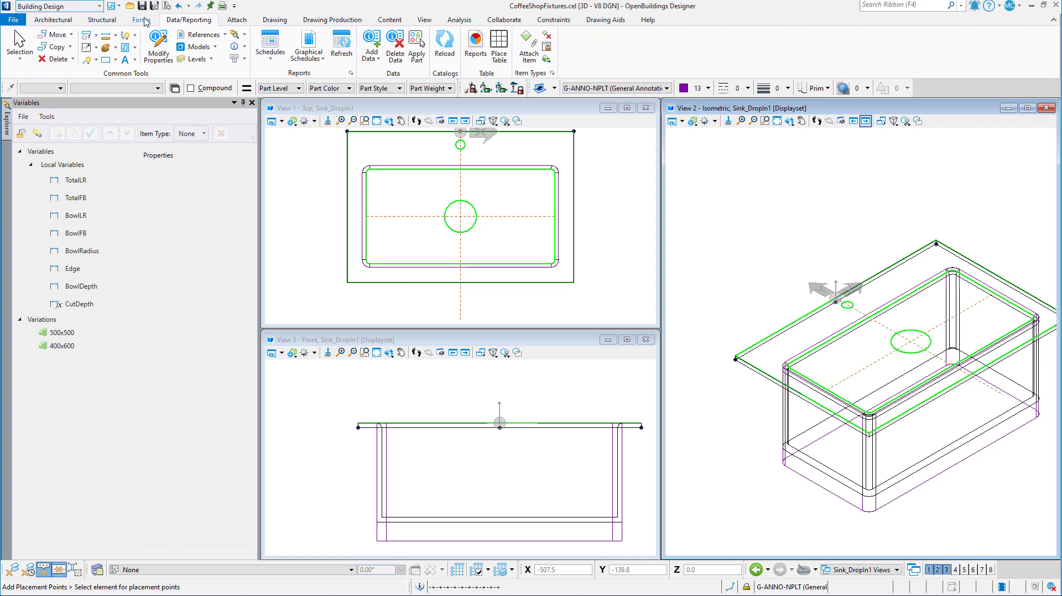
click(351, 74)
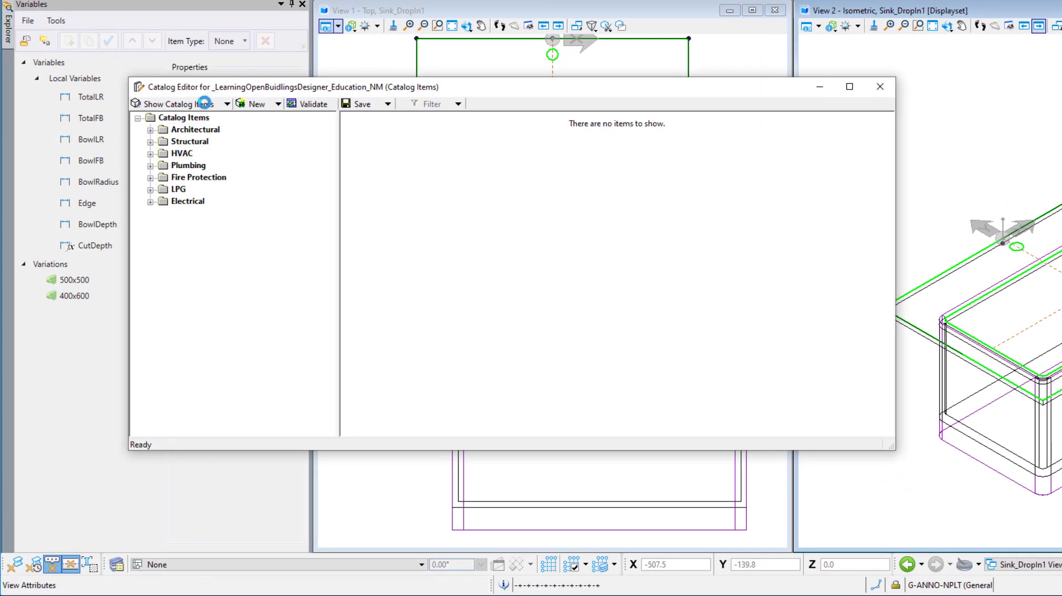
- Expand Architectural > Equipment | Retail and bring up the Equipment | Retail context menu
click(150, 130)
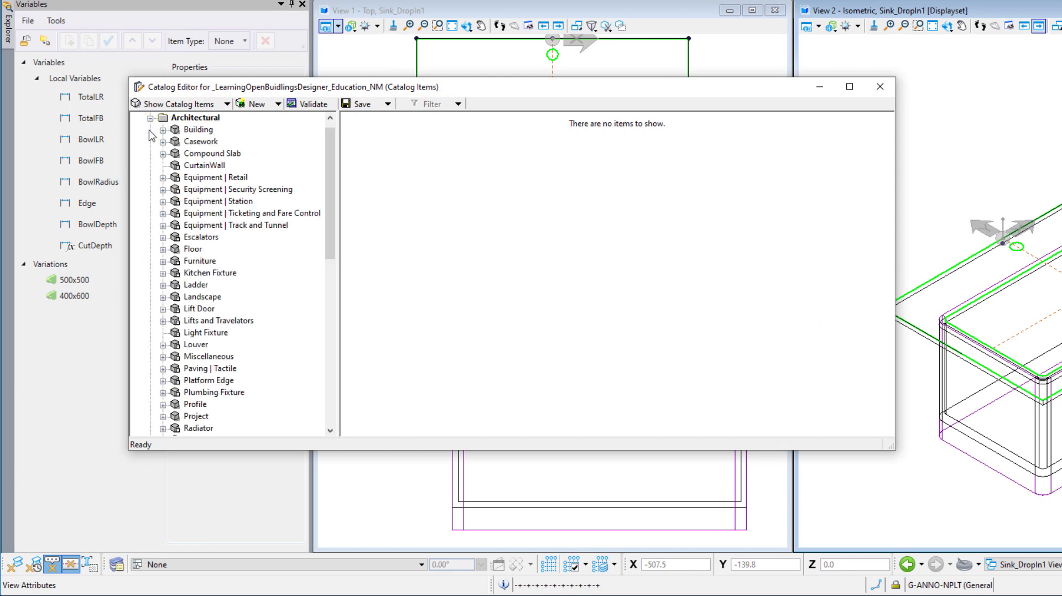
click(162, 177)
click(201, 178)
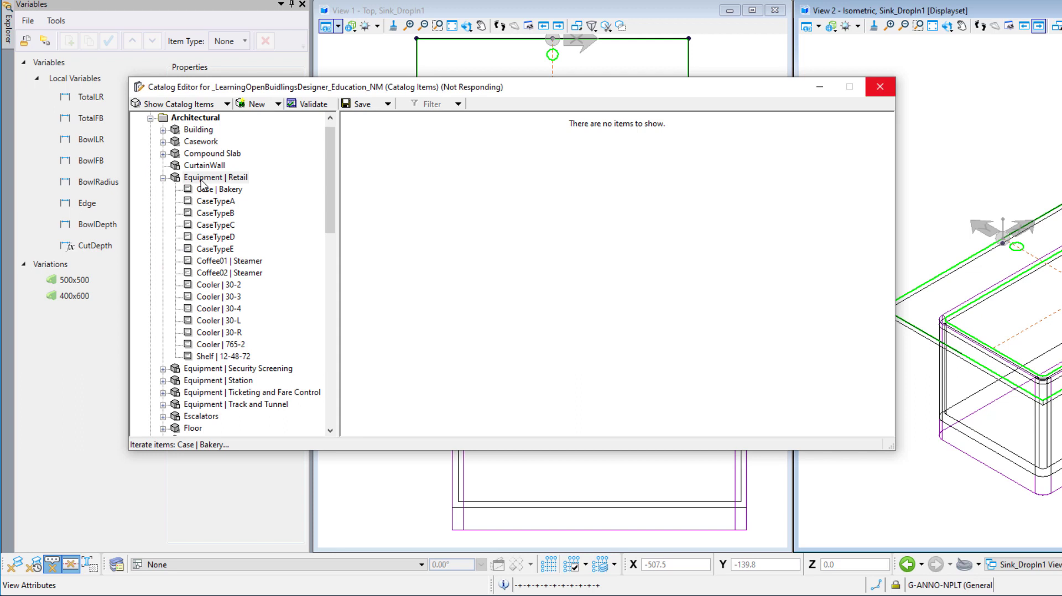
right_click(201, 179)
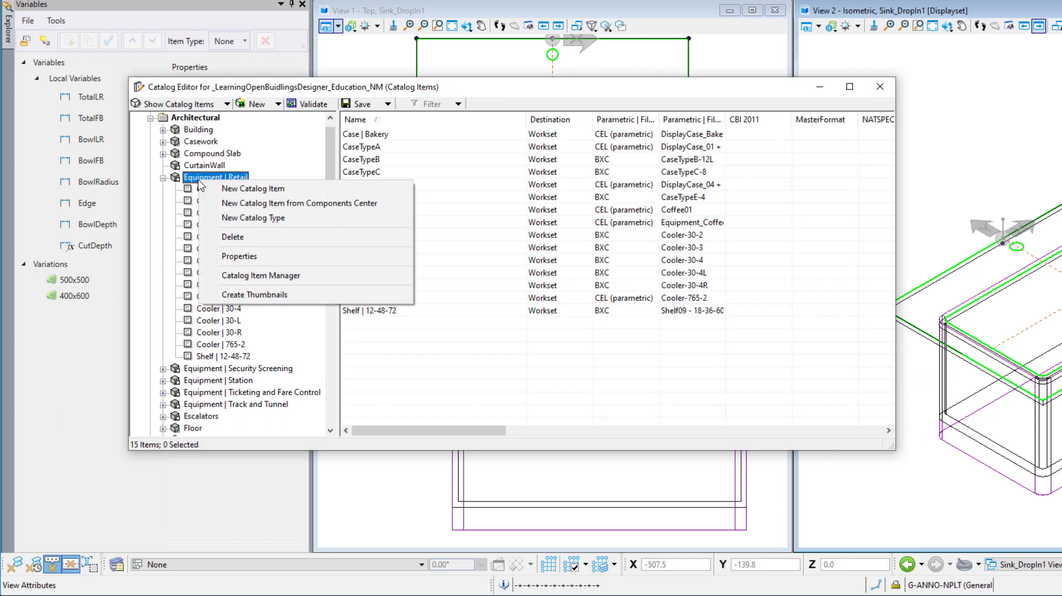
- Add a new catalog item named 'Sink_DropIn 1' to Equipment_Retail.xml
click(244, 190)
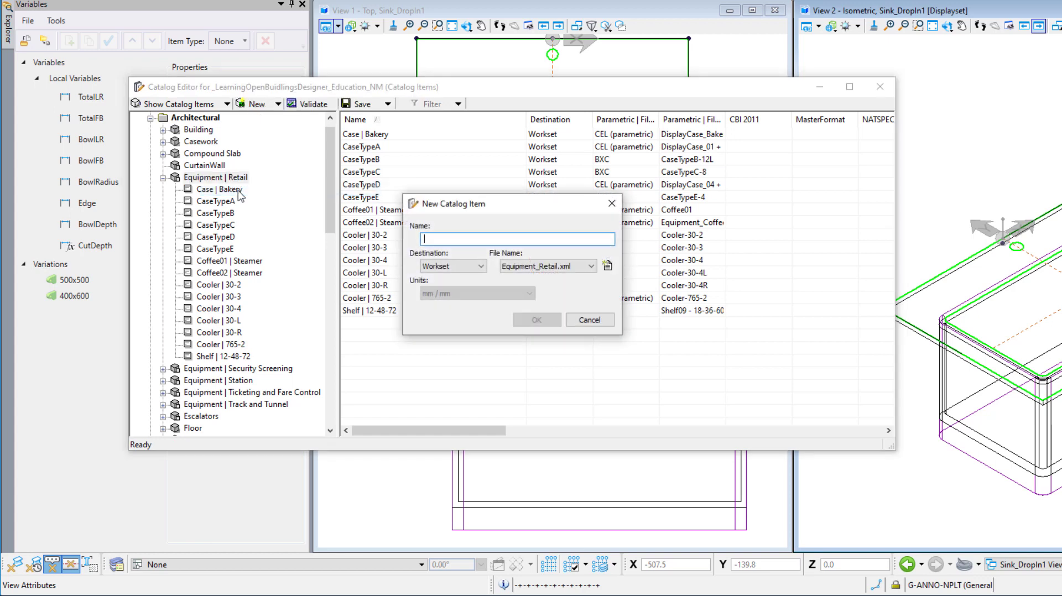
text(Sink_DropIn 1)
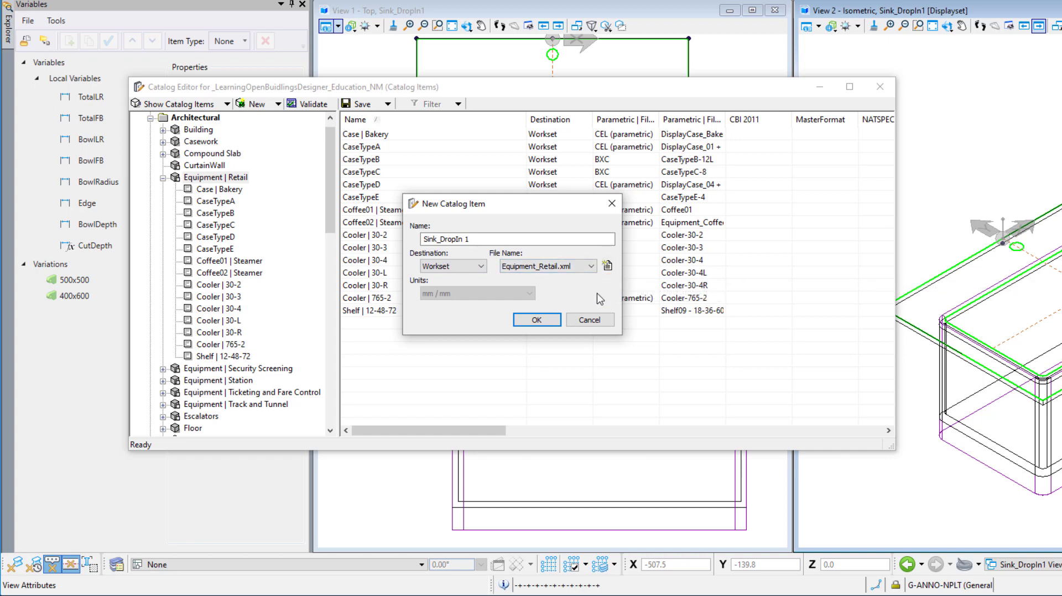
click(537, 320)
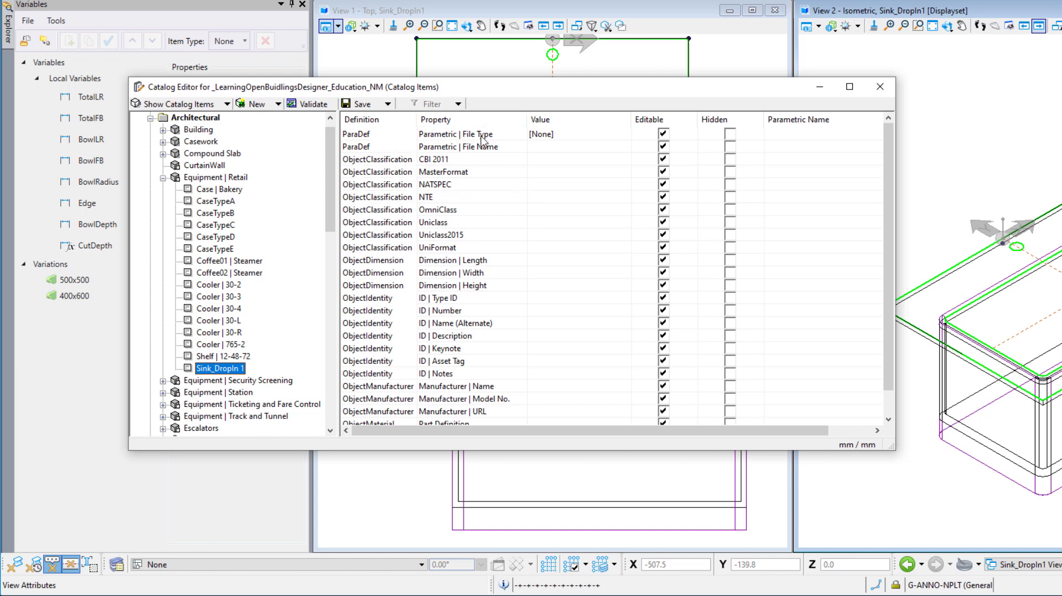
- Set the ParaDef File Type to CEL (parametric)
click(577, 137)
click(579, 142)
click(584, 140)
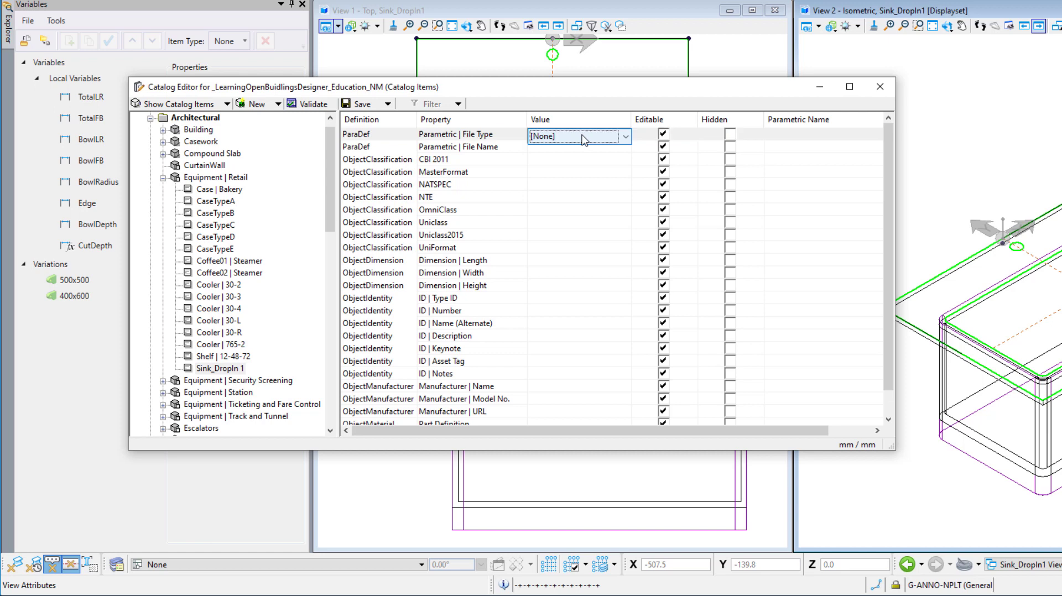
click(583, 139)
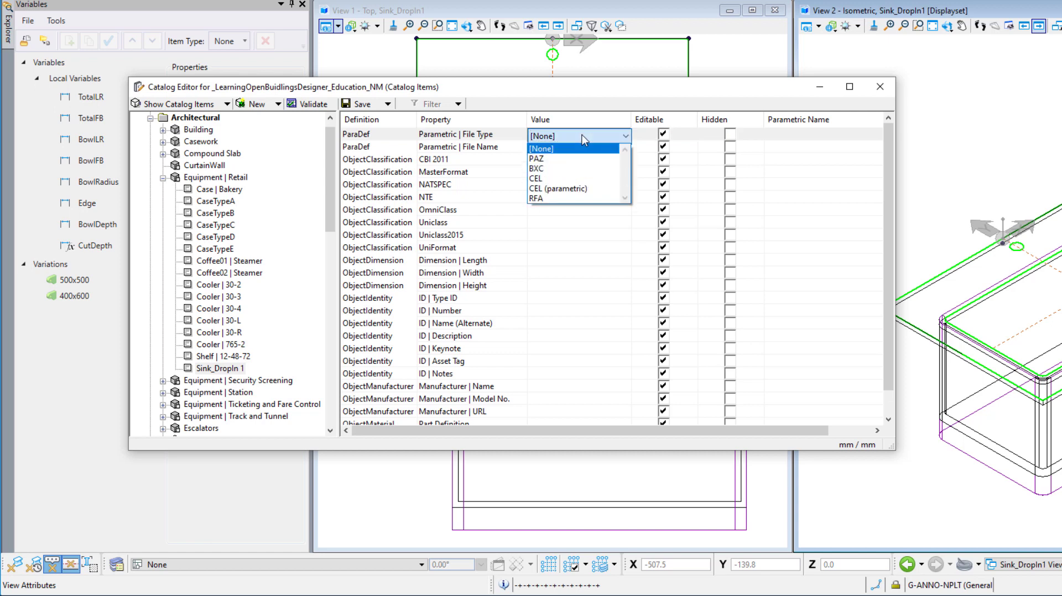
click(581, 191)
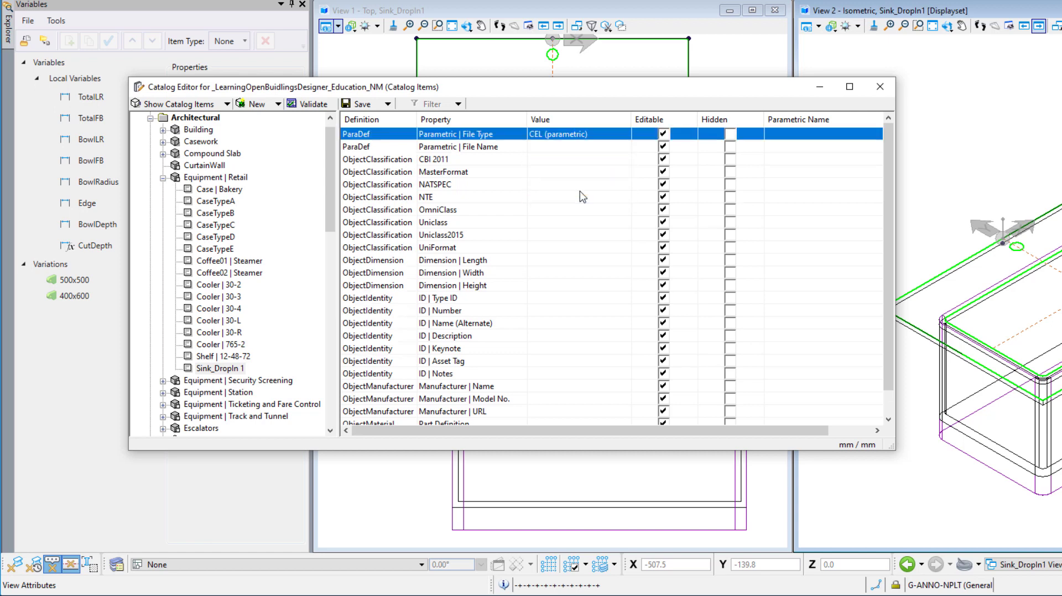
- Choose Sink_DropIn1 as the file name and cancel the Variations dialog
click(595, 147)
click(625, 150)
drag(691, 199, 690, 394)
click(585, 391)
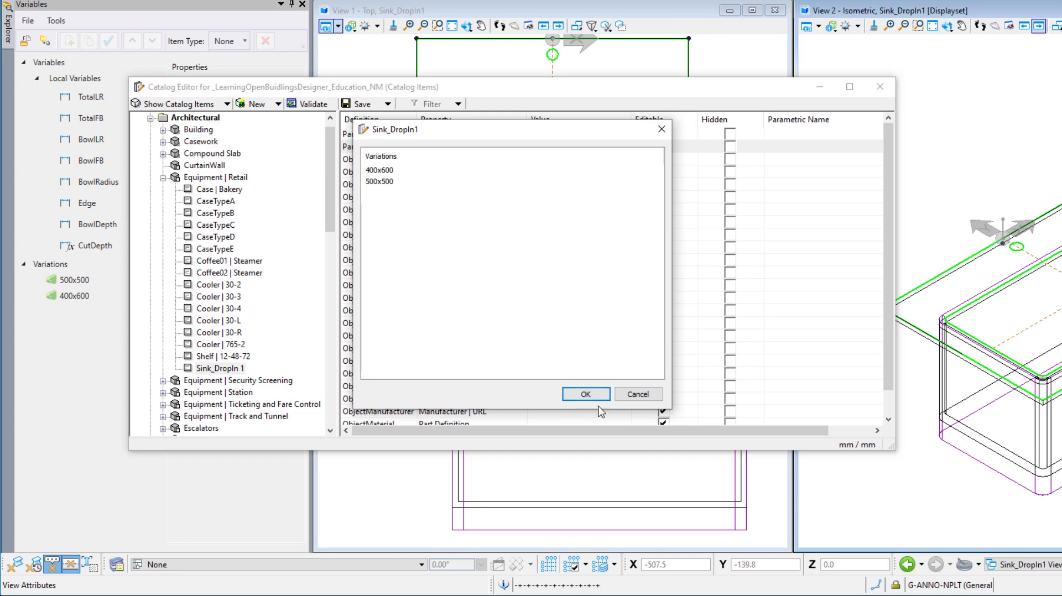
click(639, 394)
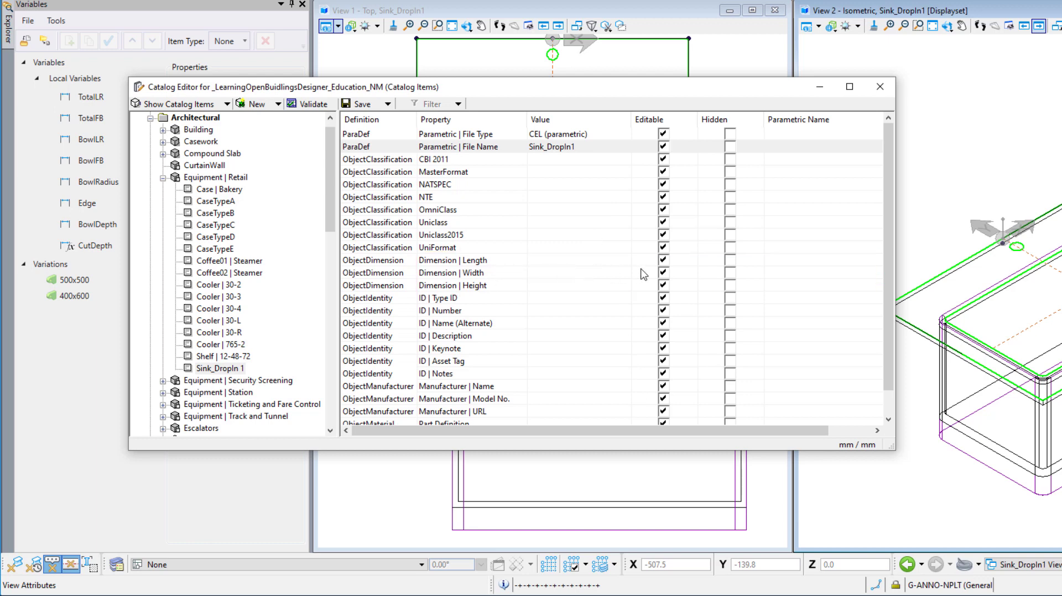
- Map Length to TotalLR and Width to TotalFB, and make Height hidden and uneditable
click(785, 260)
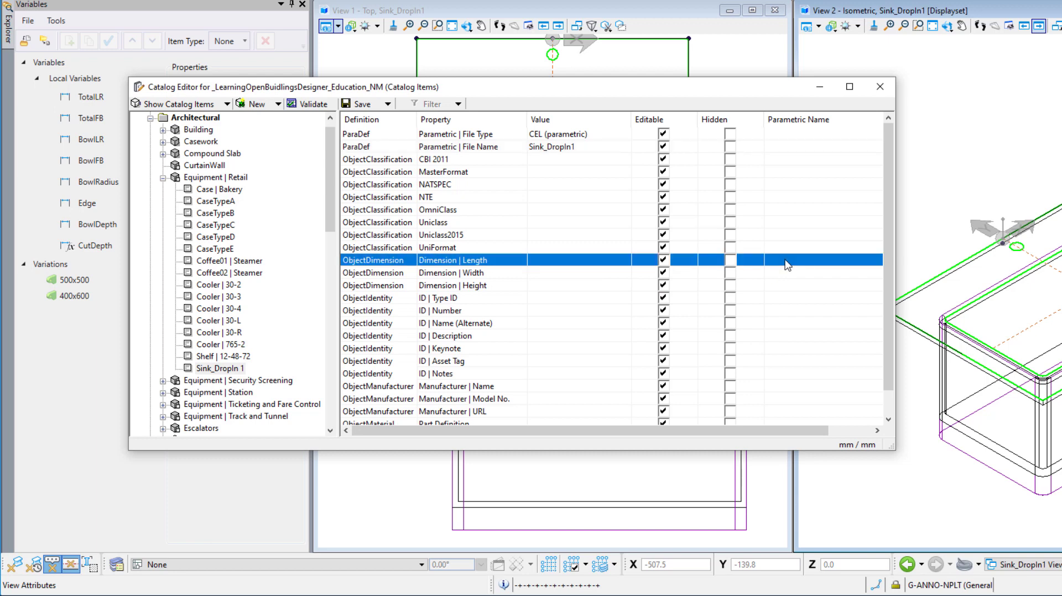
click(784, 261)
text(TotalLR)
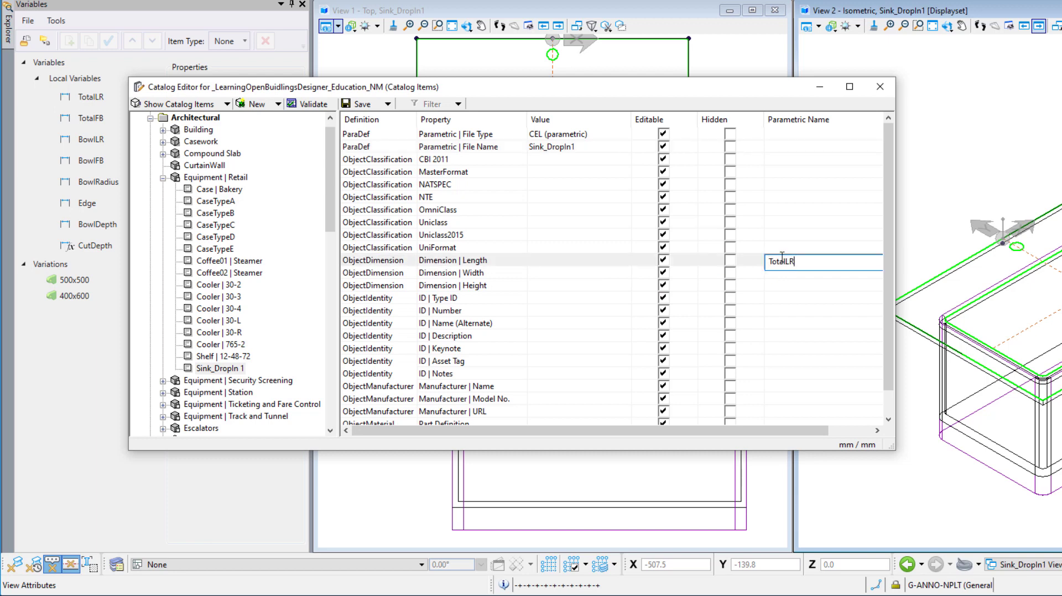
key(Tab)
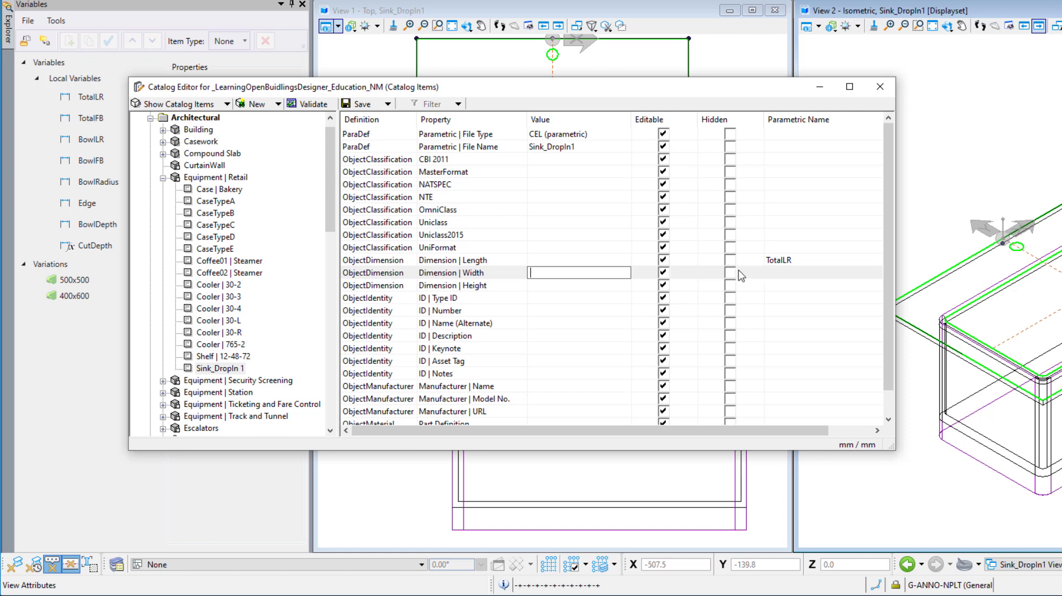
click(788, 276)
click(789, 277)
text(TotalFB)
key(Tab)
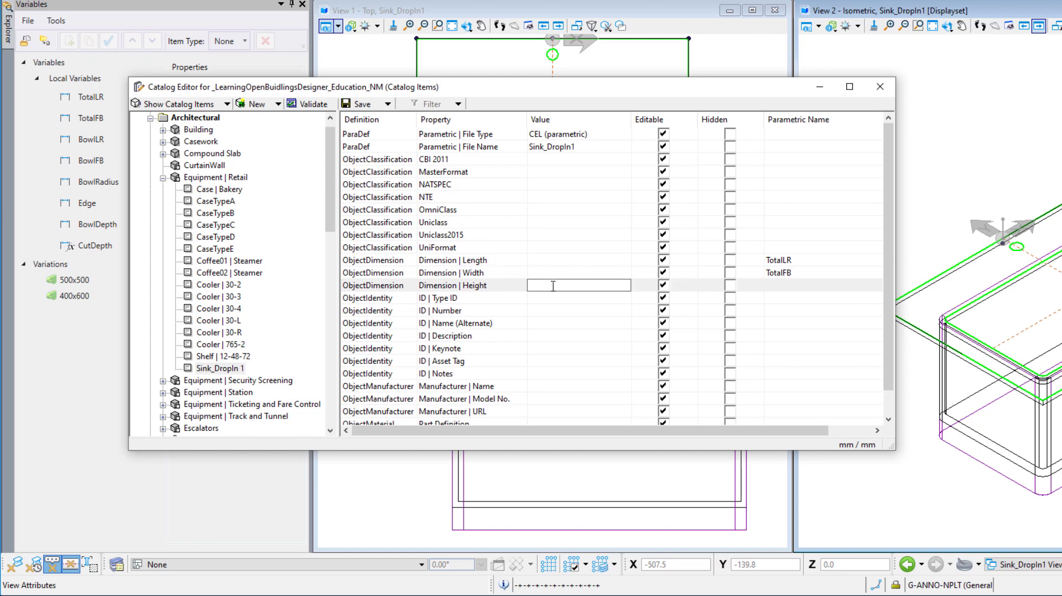
click(664, 288)
click(731, 287)
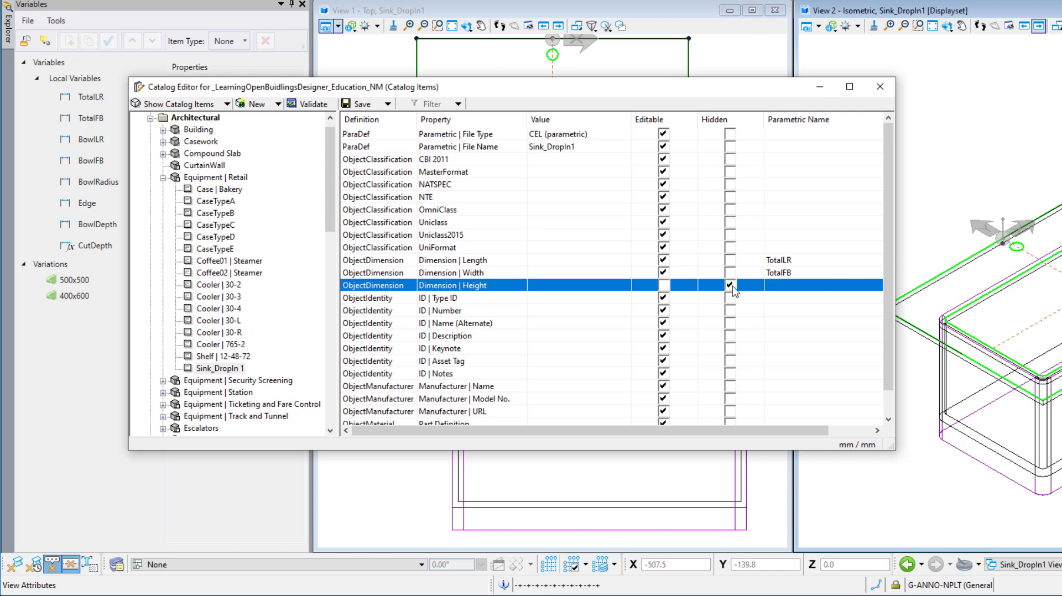
- Set Length to 600, Width to 500, and Type ID to S1
click(562, 260)
click(562, 260)
text(600)
key(Return)
click(560, 273)
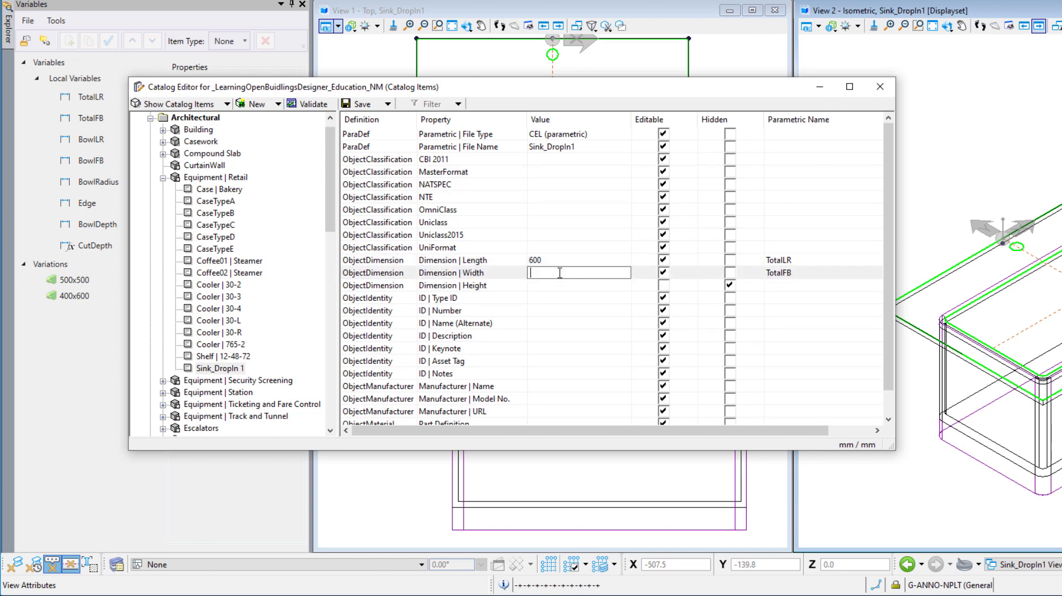
text(500)
key(Return)
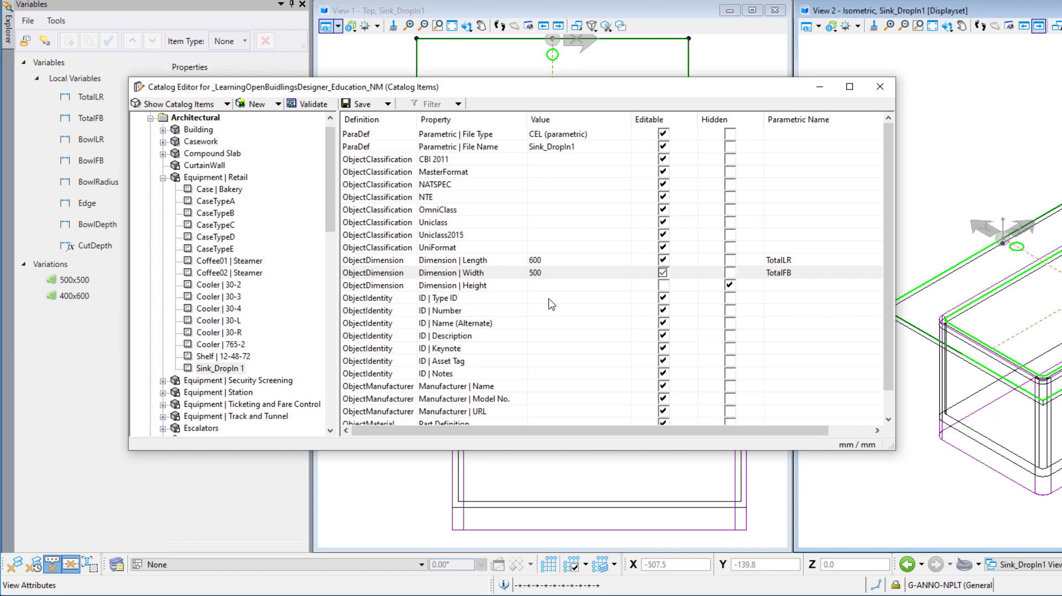
click(550, 299)
click(550, 299)
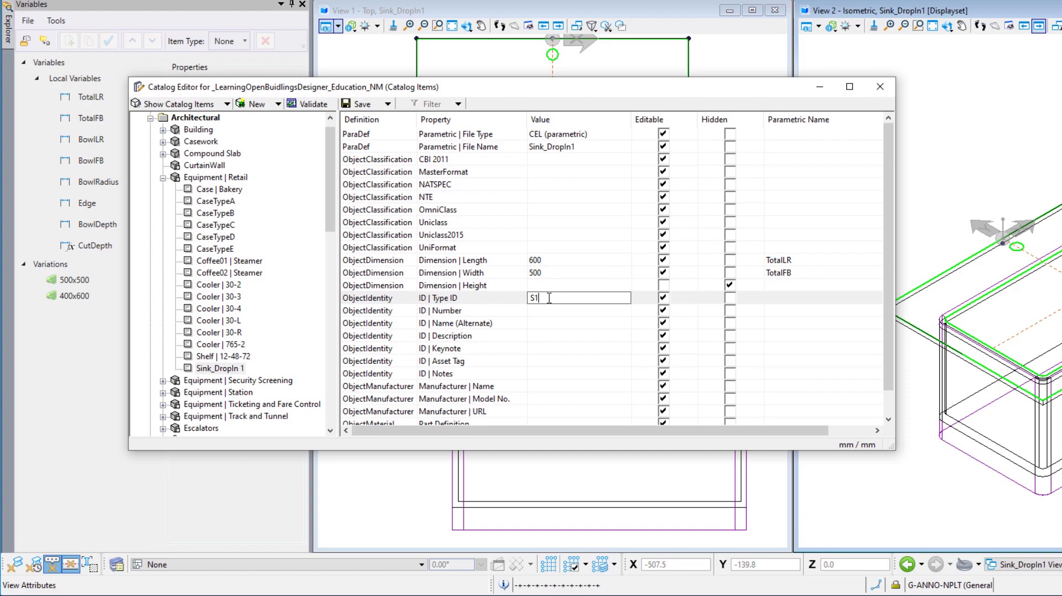
key(Return)
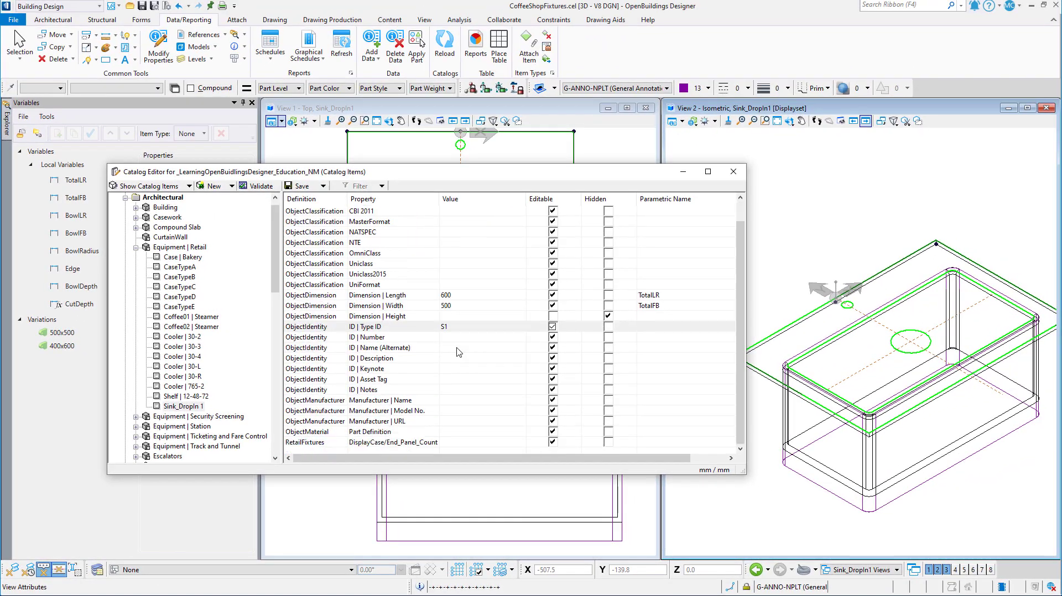
- Set the Part Definition to Specialty_Retail::Food Service Equipment
click(466, 432)
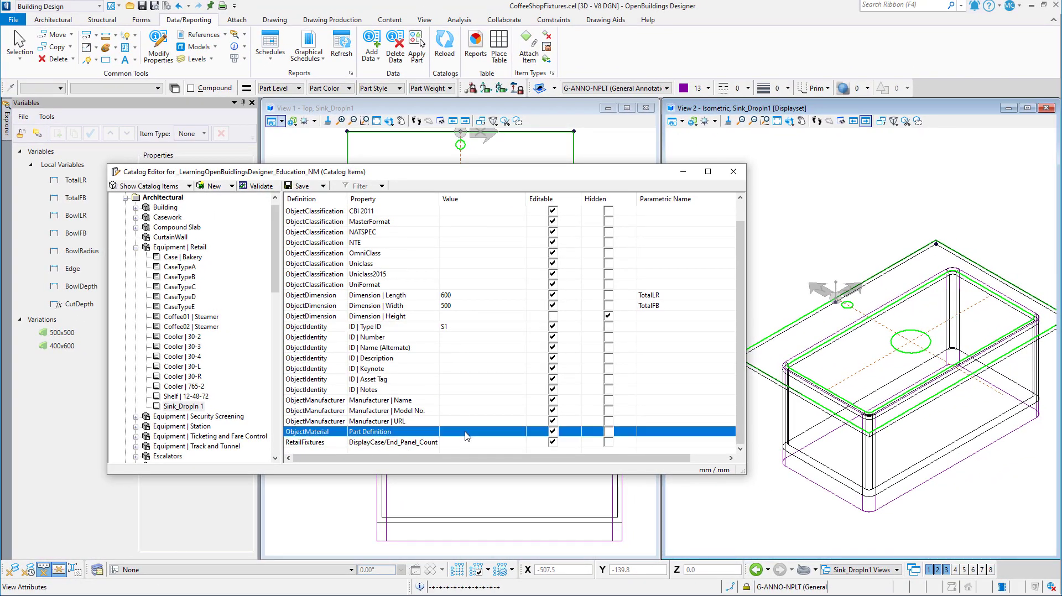
double_click(465, 433)
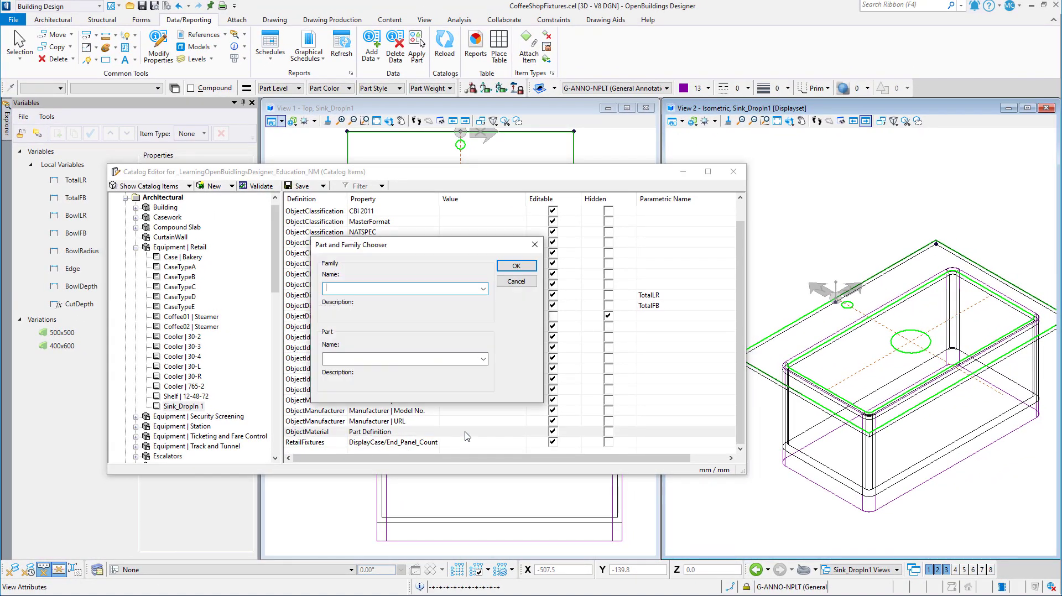
click(484, 288)
scroll(458, 402, down, 5)
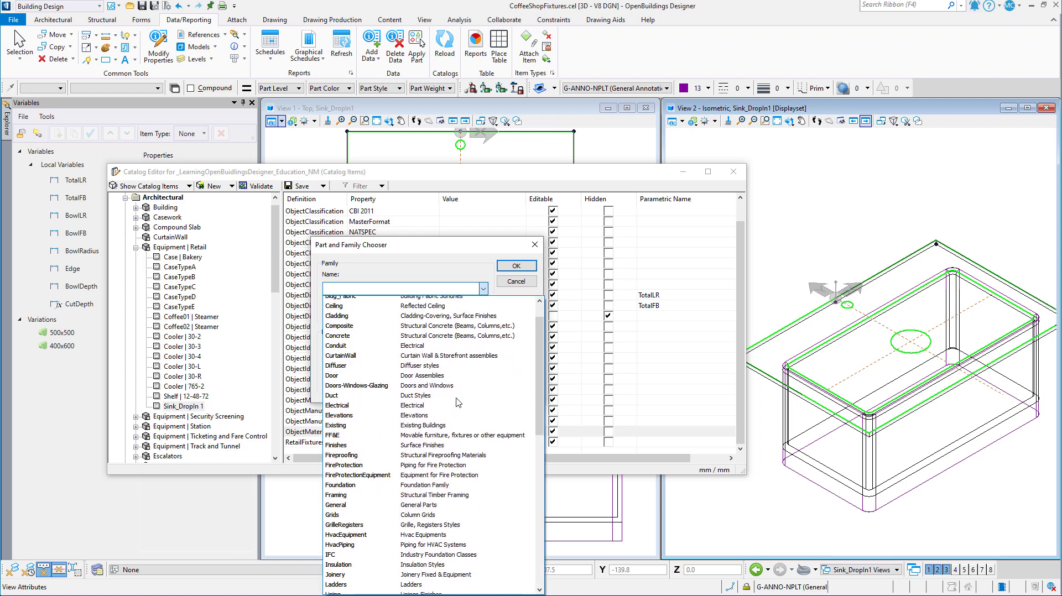
scroll(458, 402, down, 4)
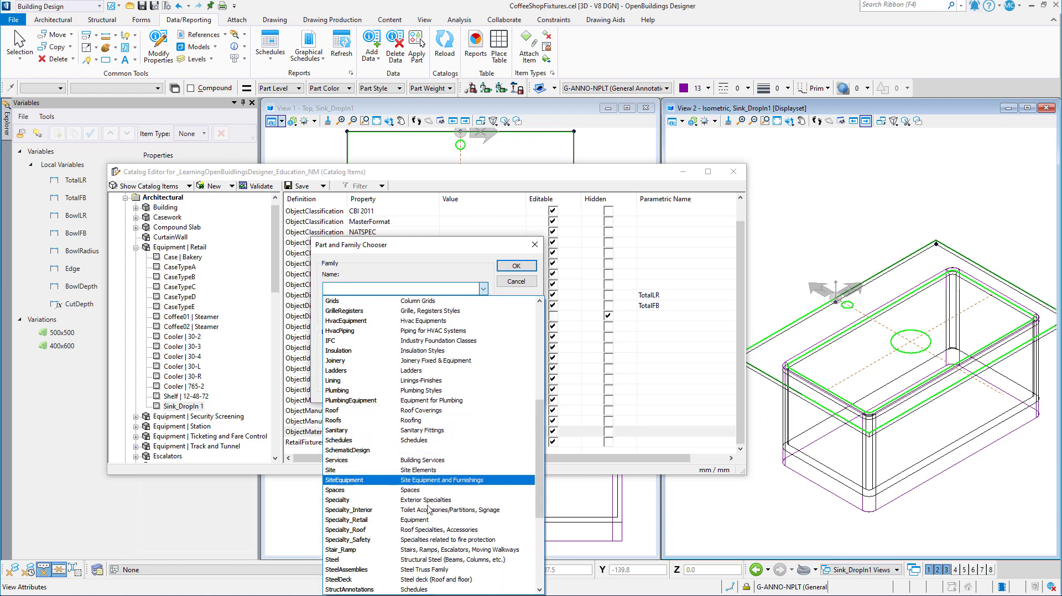
click(426, 521)
click(484, 361)
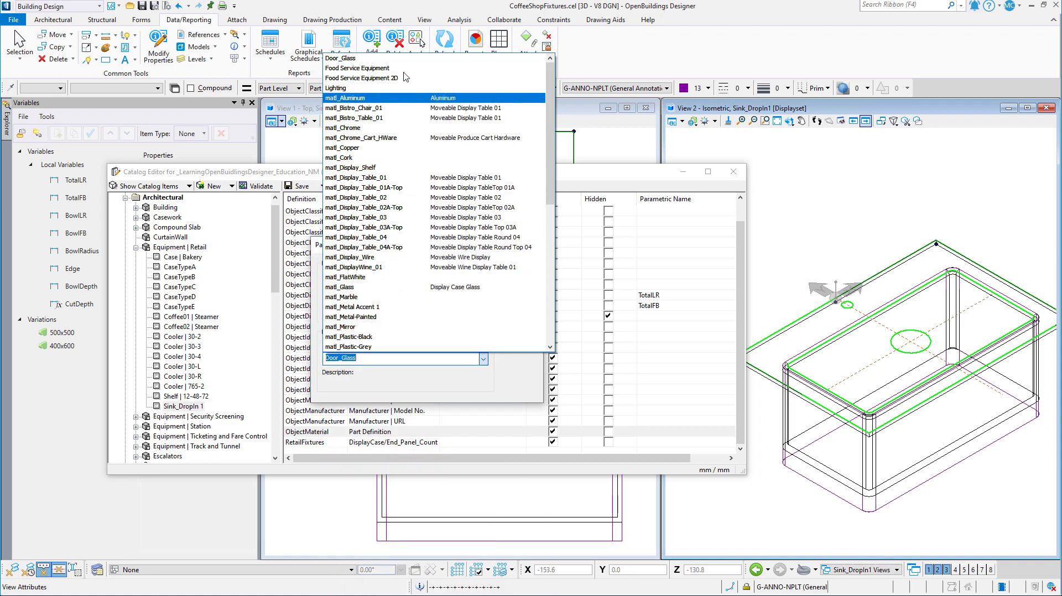
click(395, 70)
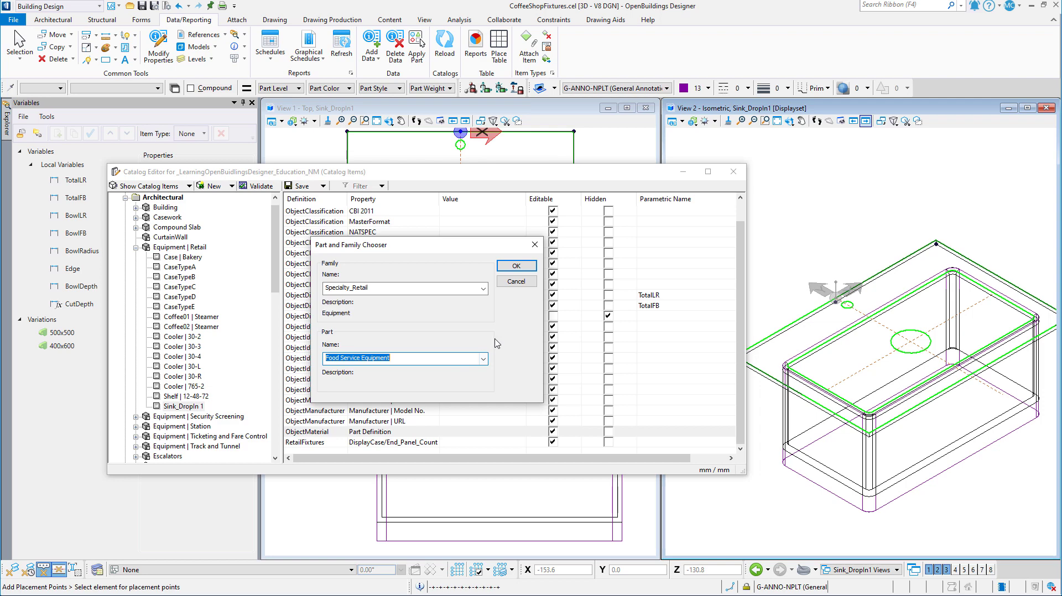
click(515, 266)
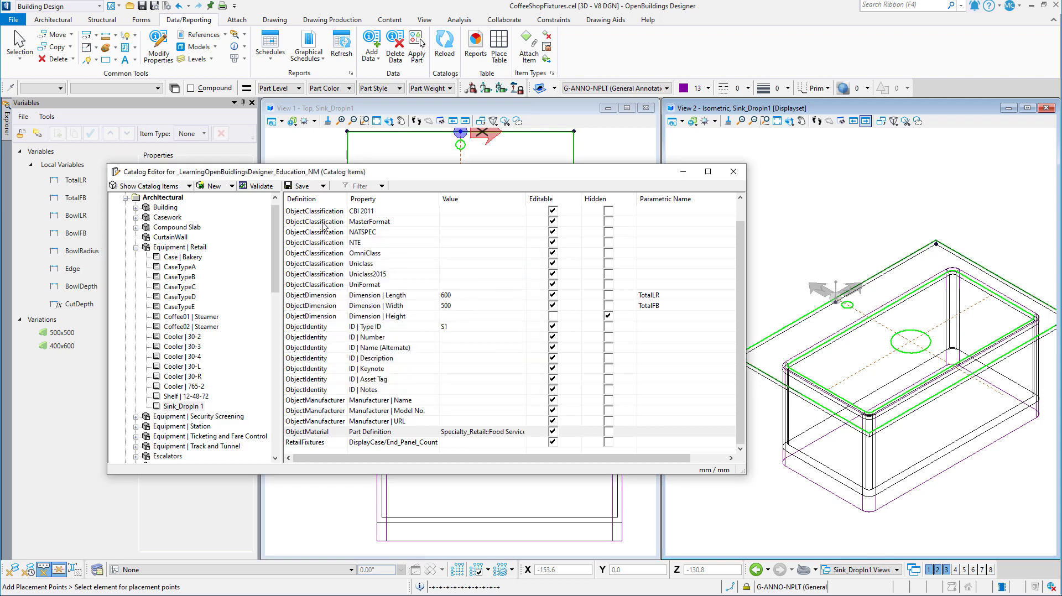
- Save the catalog, then close the Catalog Editor and the Add Placement Points dialog
click(303, 189)
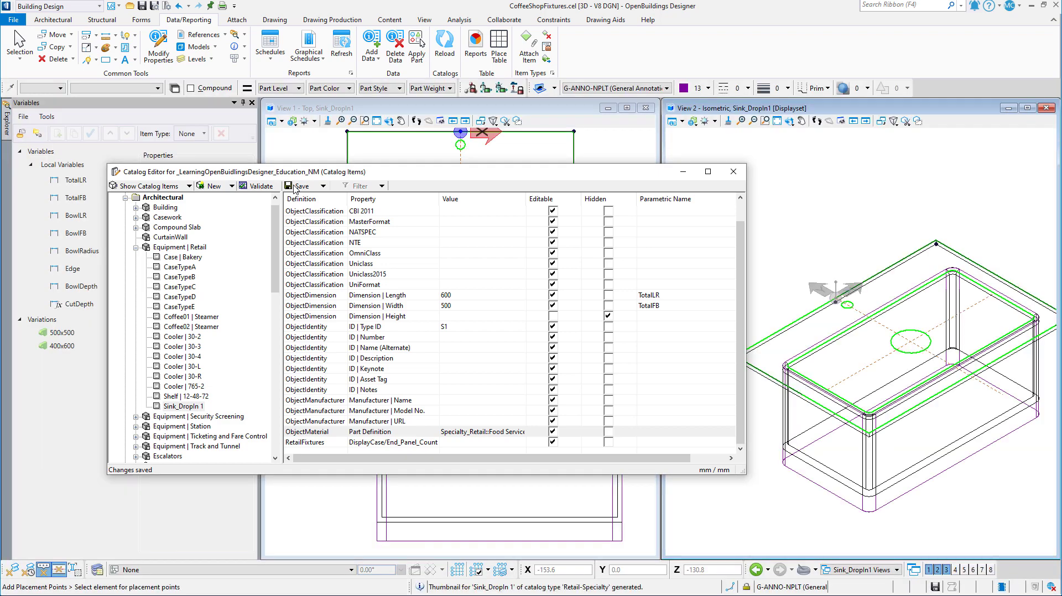
click(733, 174)
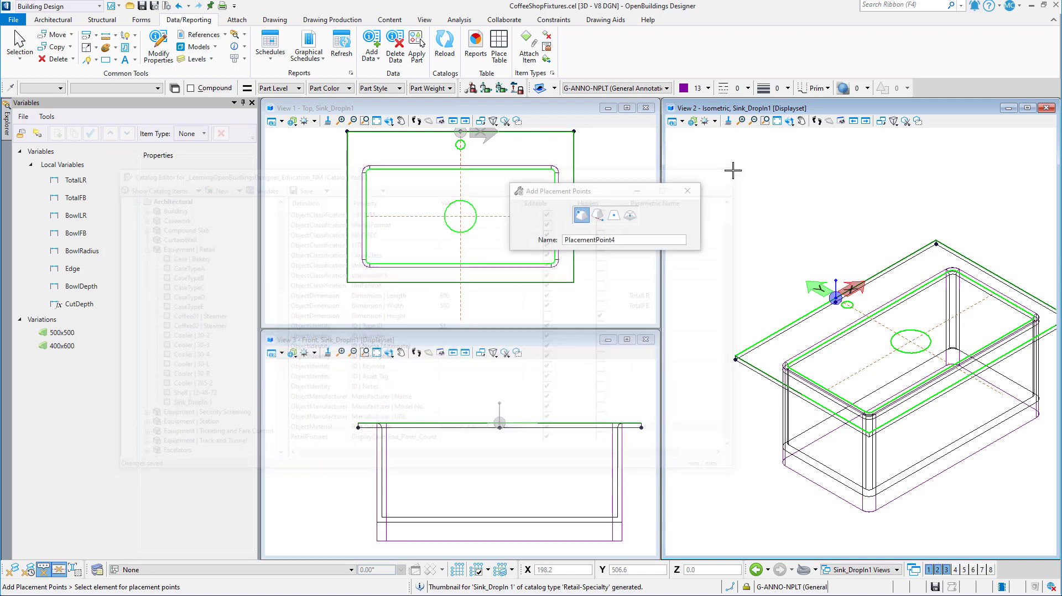
click(692, 192)
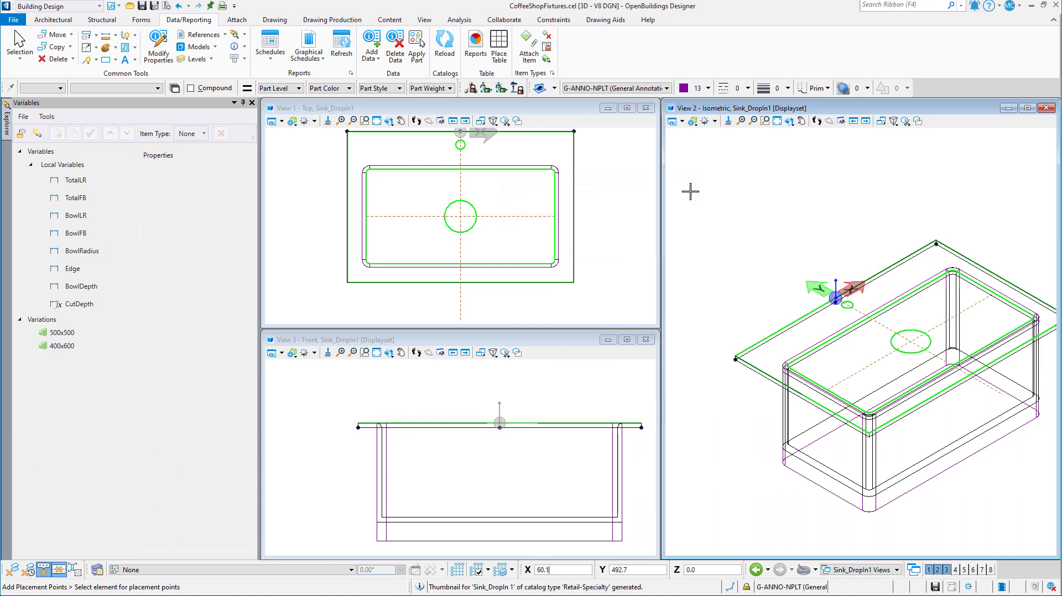